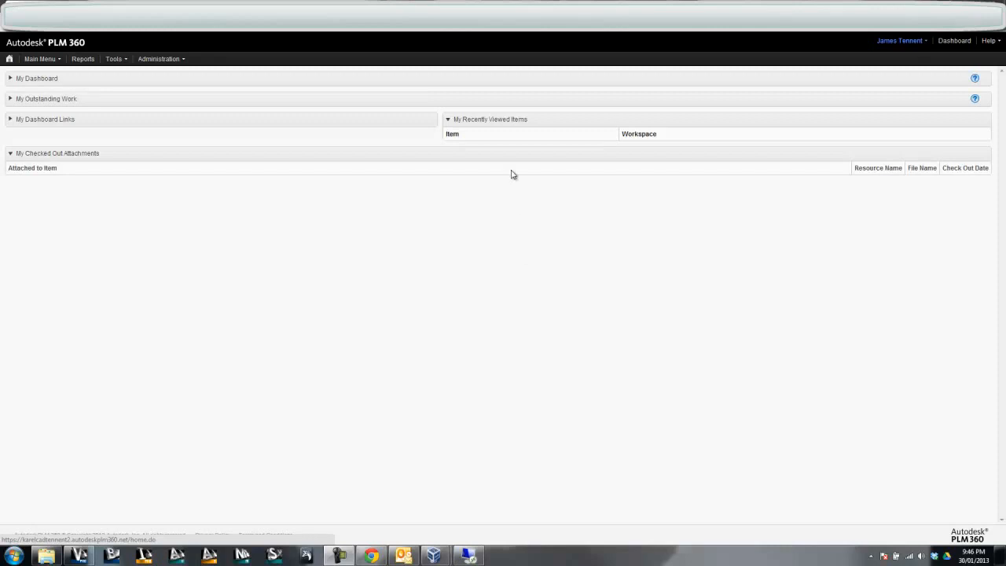
Collapse the My Recently Viewed Items and My Checked Out Attachments sections, and open the Test Items and BOMs workspace
{"action": "left_click", "coordinate": [492, 122]}
{"action": "left_click", "coordinate": [81, 141]}
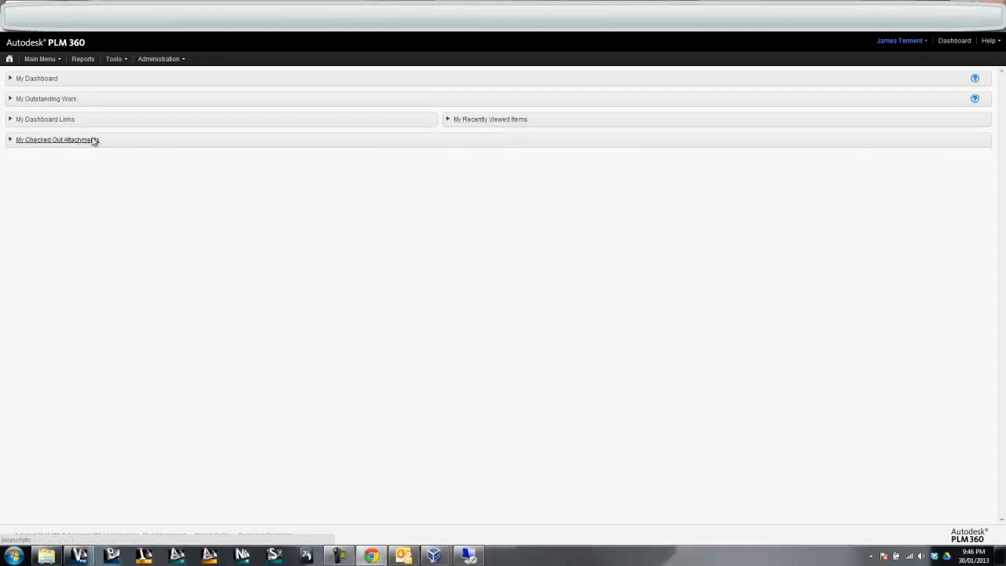
{"action": "mouse_move", "coordinate": [40, 58]}
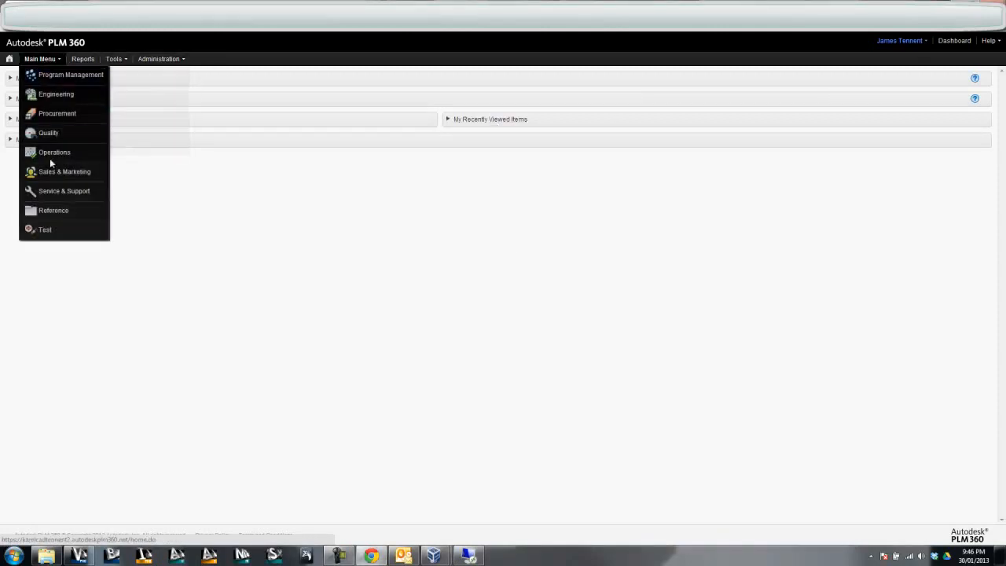
{"action": "mouse_move", "coordinate": [60, 229]}
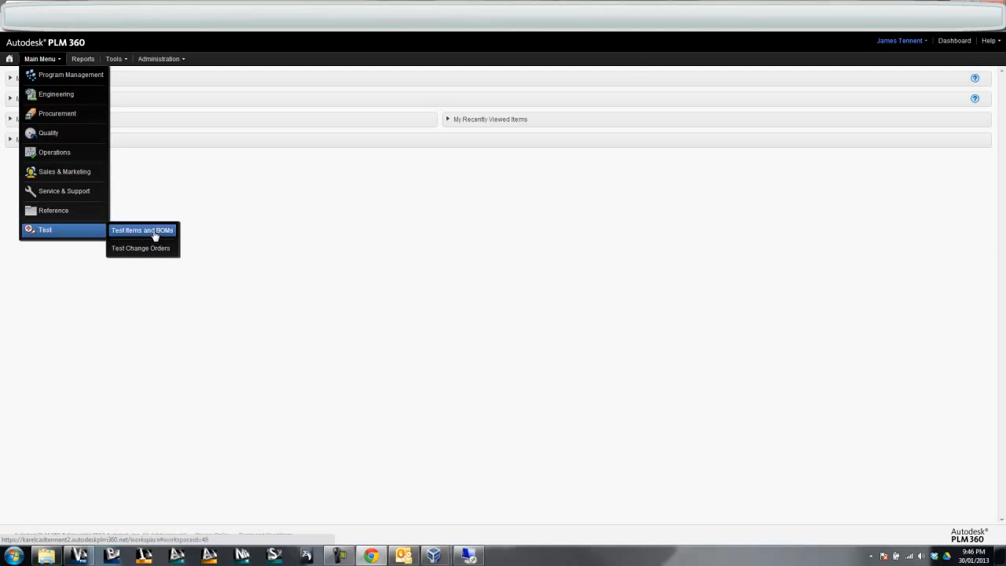
{"action": "mouse_move", "coordinate": [83, 96]}
{"action": "left_click", "coordinate": [157, 231]}
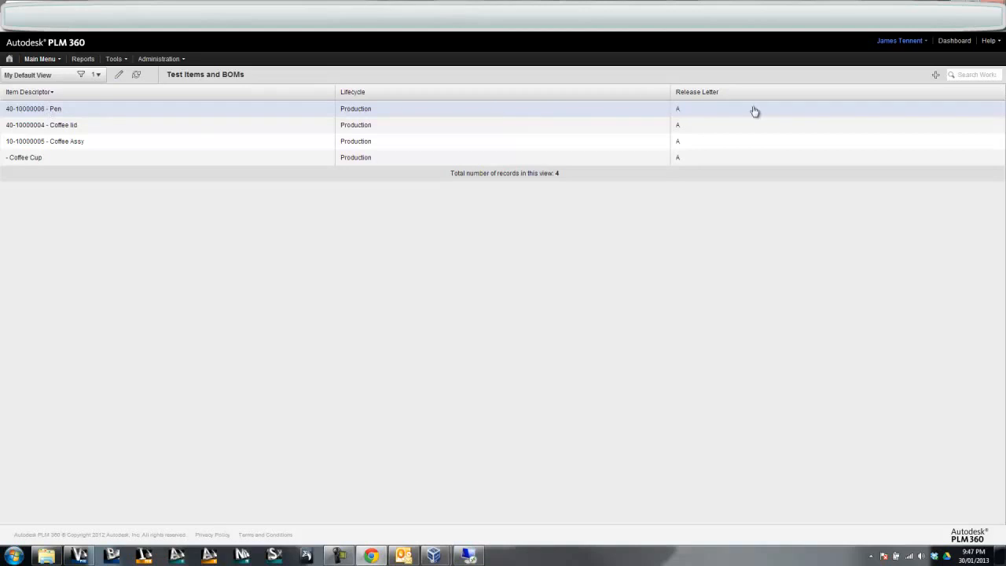
Create and save a new item with category 40 - Part and the title Pen Lid
{"action": "left_click", "coordinate": [935, 74]}
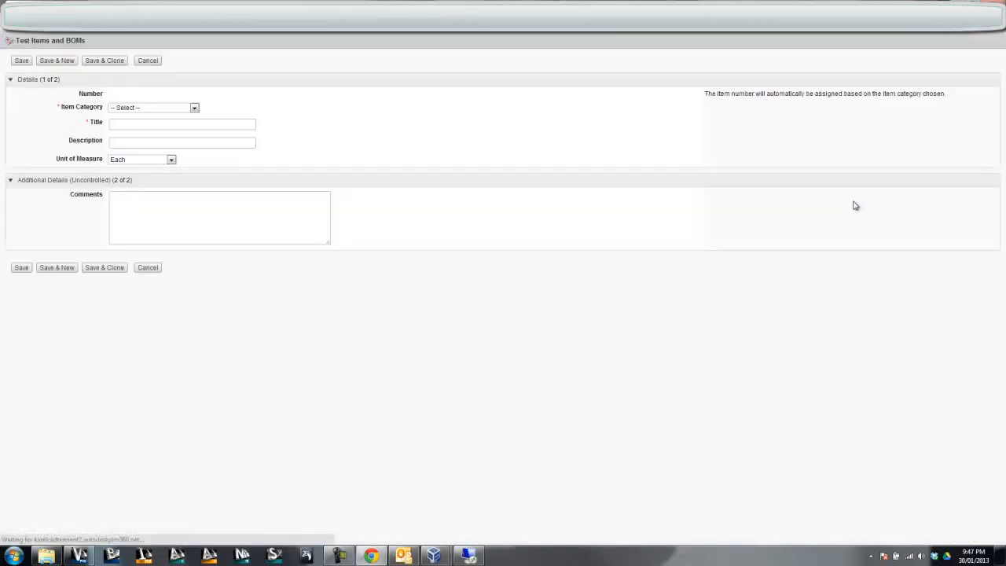
{"action": "left_click", "coordinate": [139, 108]}
{"action": "left_click", "coordinate": [133, 211]}
{"action": "left_click", "coordinate": [127, 123]}
{"action": "type", "text": "Pen "}
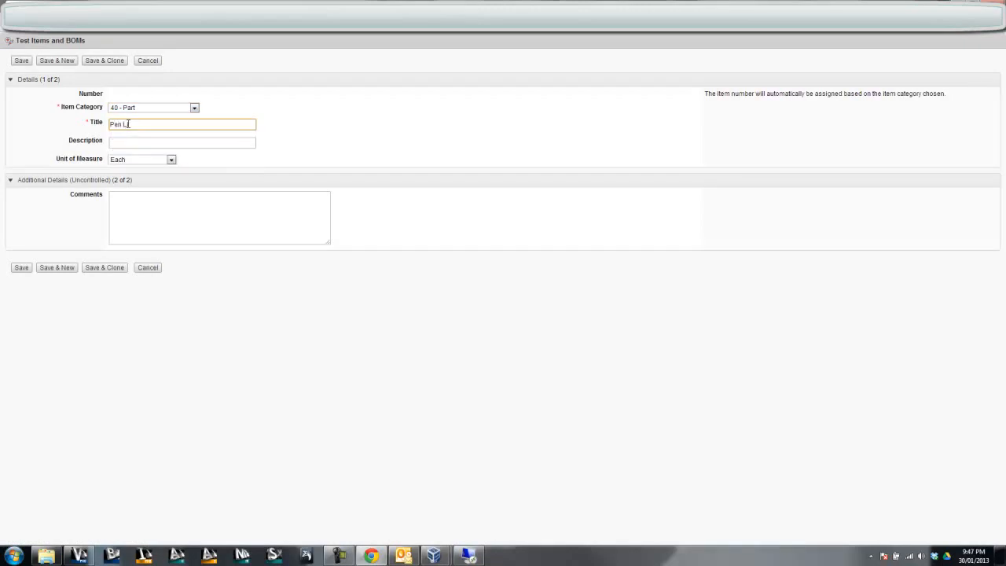
{"action": "type", "text": "Lid"}
{"action": "left_click", "coordinate": [120, 145]}
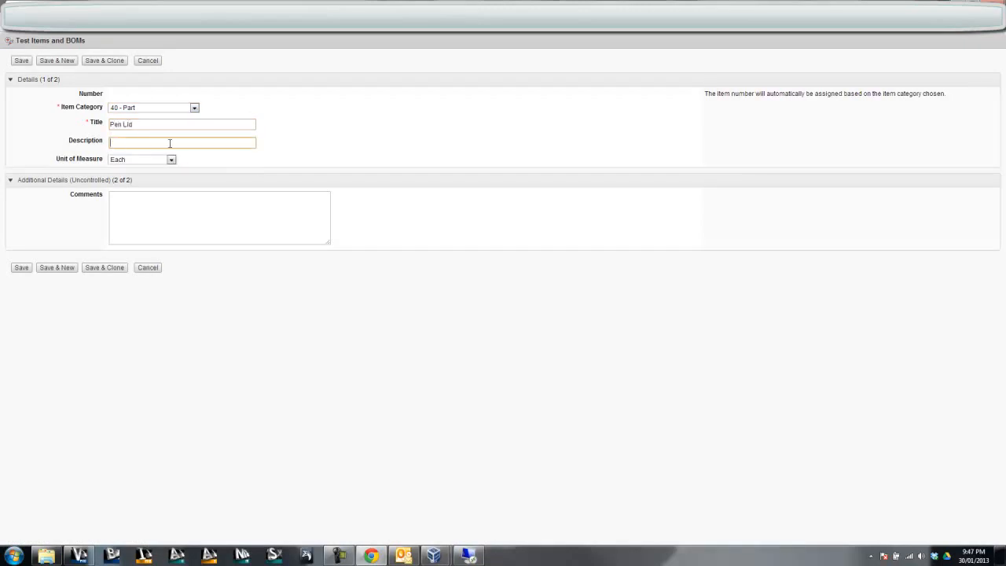
{"action": "left_click", "coordinate": [148, 191]}
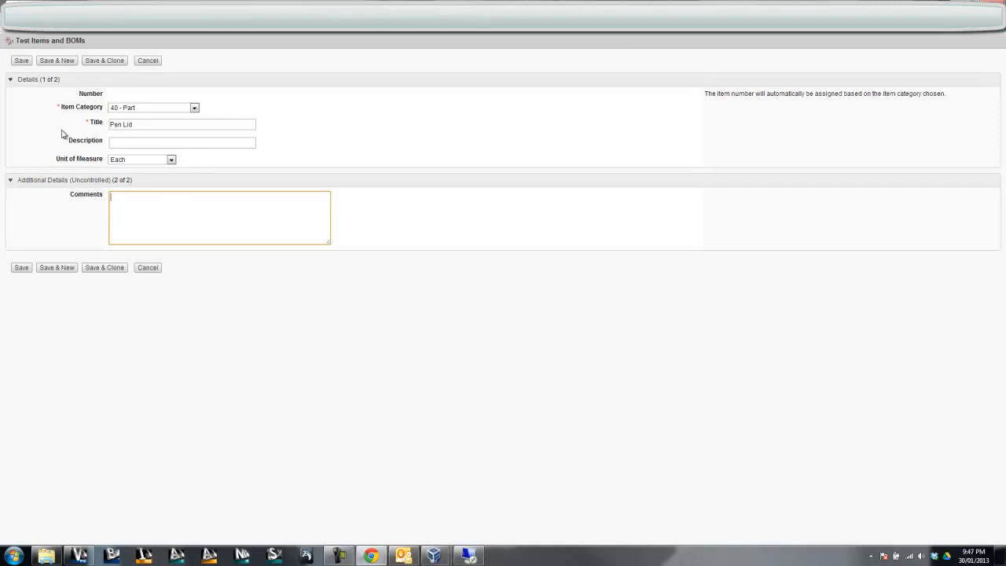
{"action": "left_click", "coordinate": [22, 61]}
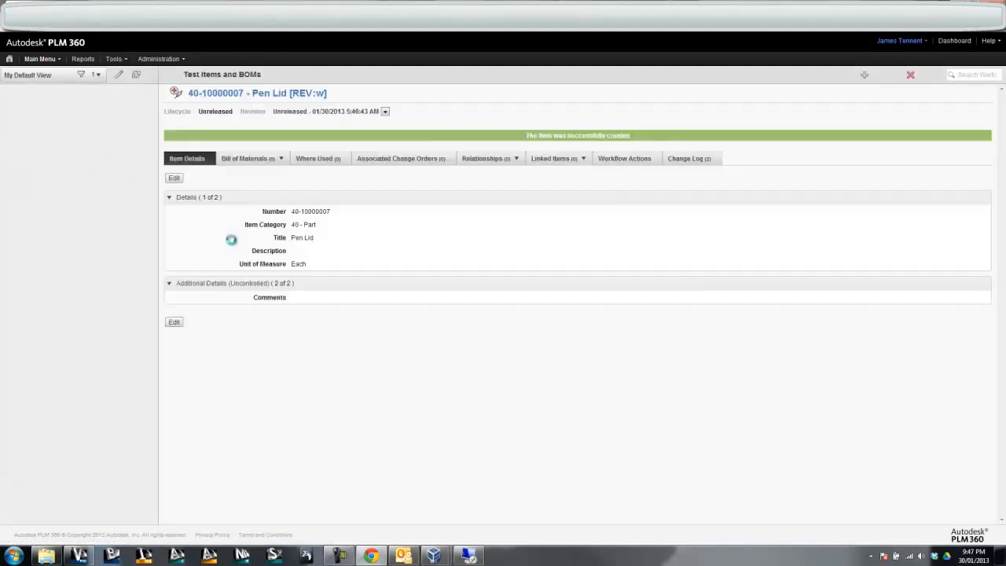
Review the new Pen Lid item's number, category and title, and check its list of revisions
{"action": "left_click_drag", "start_coordinate": [334, 212], "coordinate": [302, 212]}
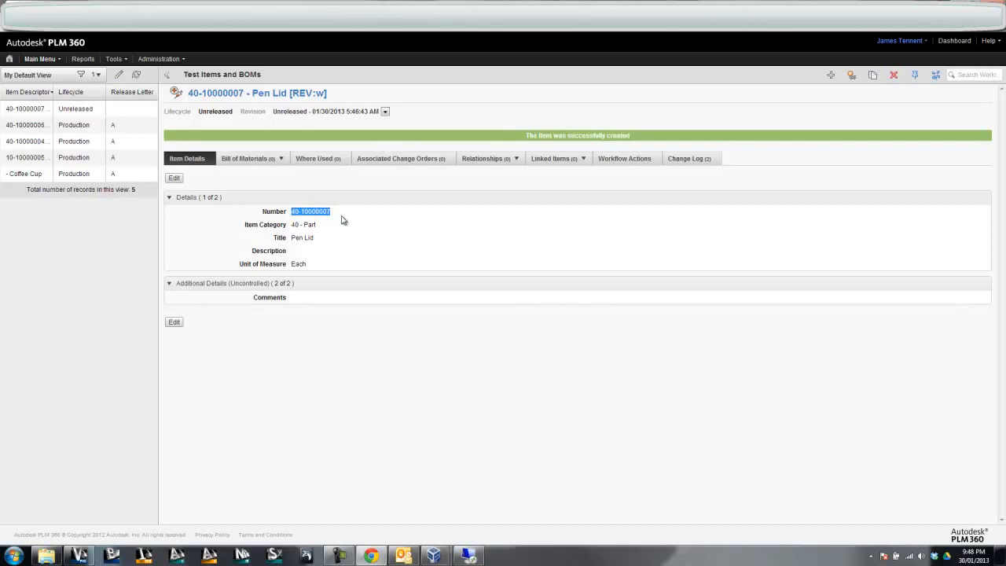
{"action": "left_click", "coordinate": [320, 228]}
{"action": "left_click_drag", "start_coordinate": [314, 237], "coordinate": [304, 237]}
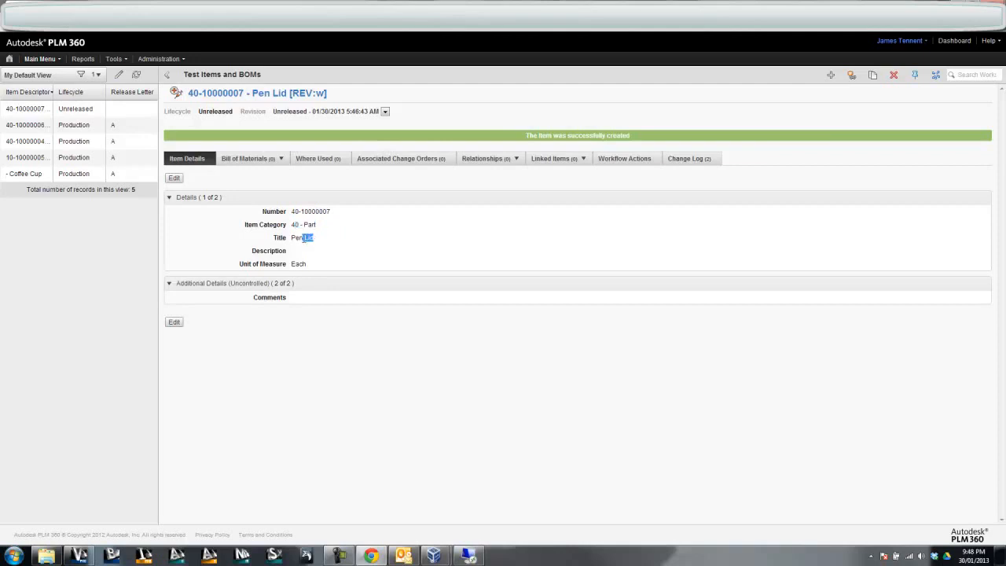
{"action": "left_click", "coordinate": [371, 246]}
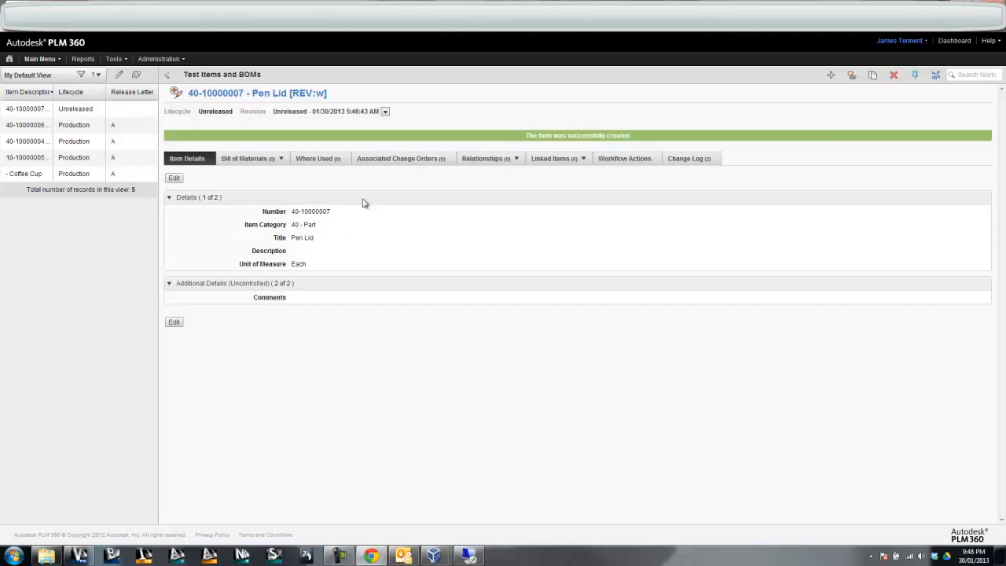
{"action": "left_click", "coordinate": [376, 112]}
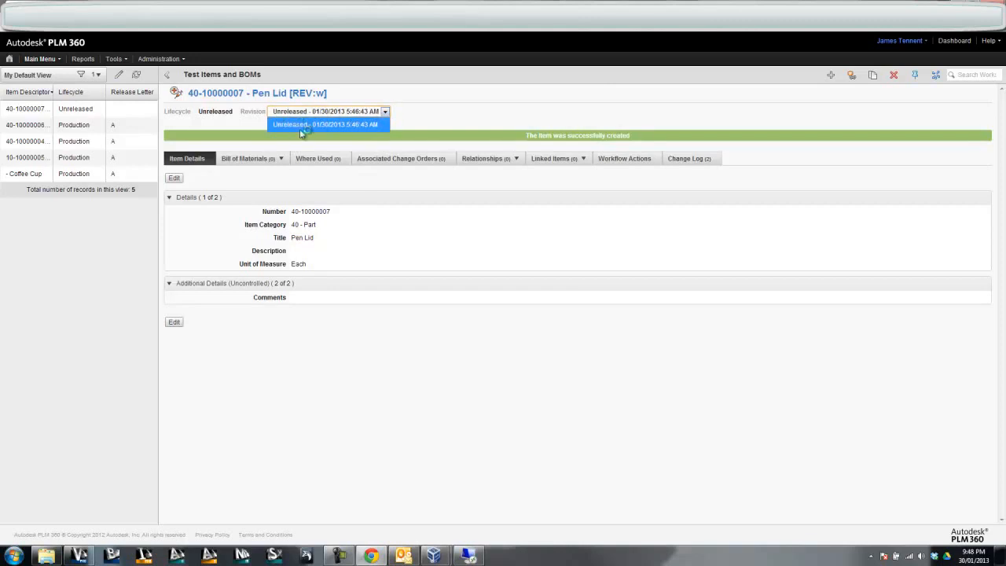
{"action": "left_click", "coordinate": [436, 116]}
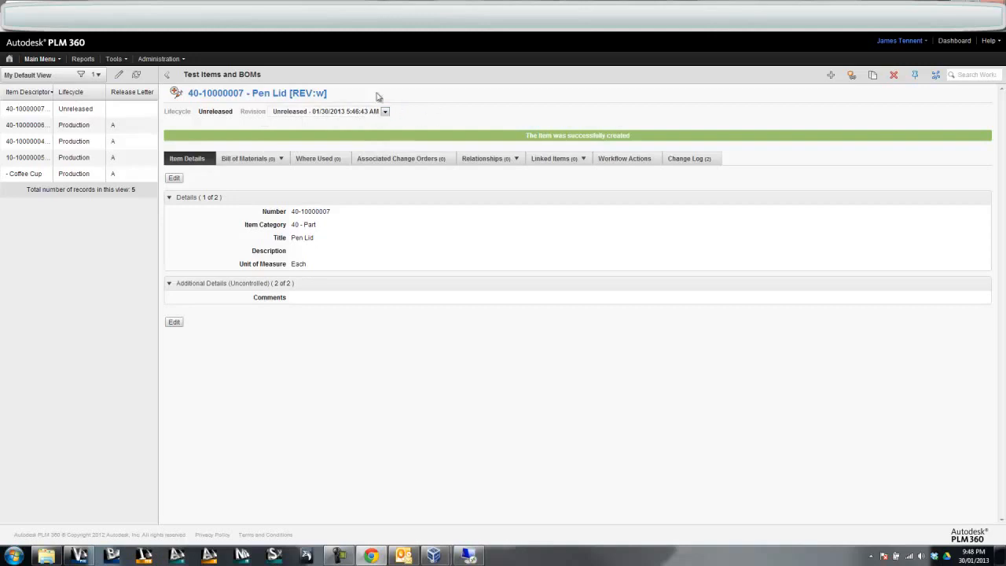
Start a new change order in the Test Change Orders workspace
{"action": "left_click", "coordinate": [42, 59]}
{"action": "mouse_move", "coordinate": [86, 229]}
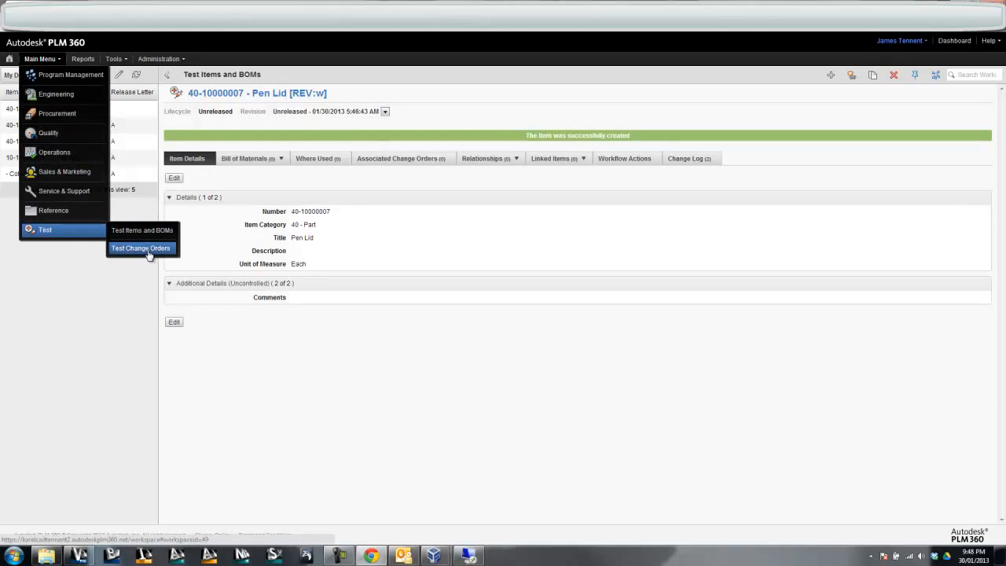
{"action": "mouse_move", "coordinate": [67, 94]}
{"action": "left_click", "coordinate": [126, 250]}
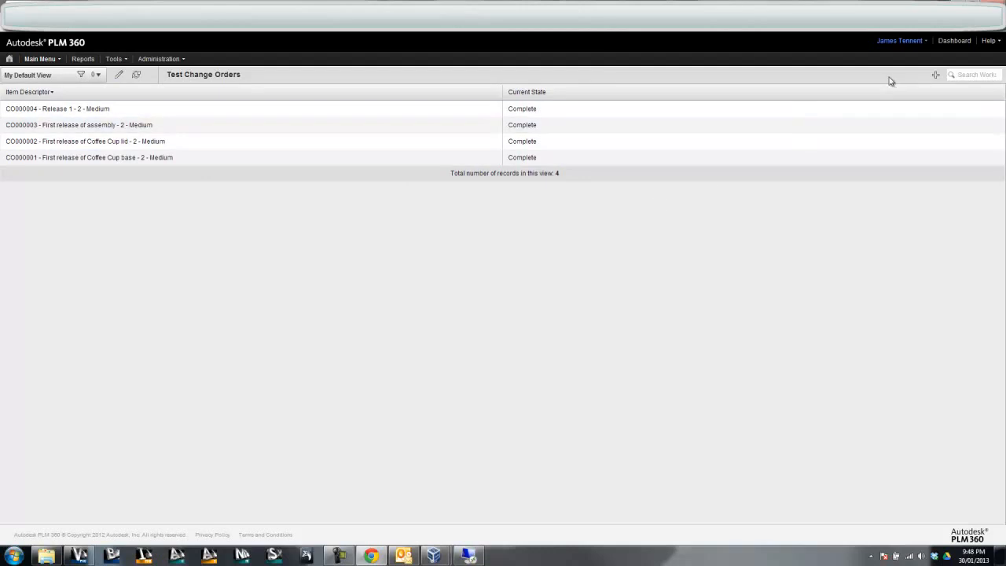
{"action": "left_click", "coordinate": [937, 76]}
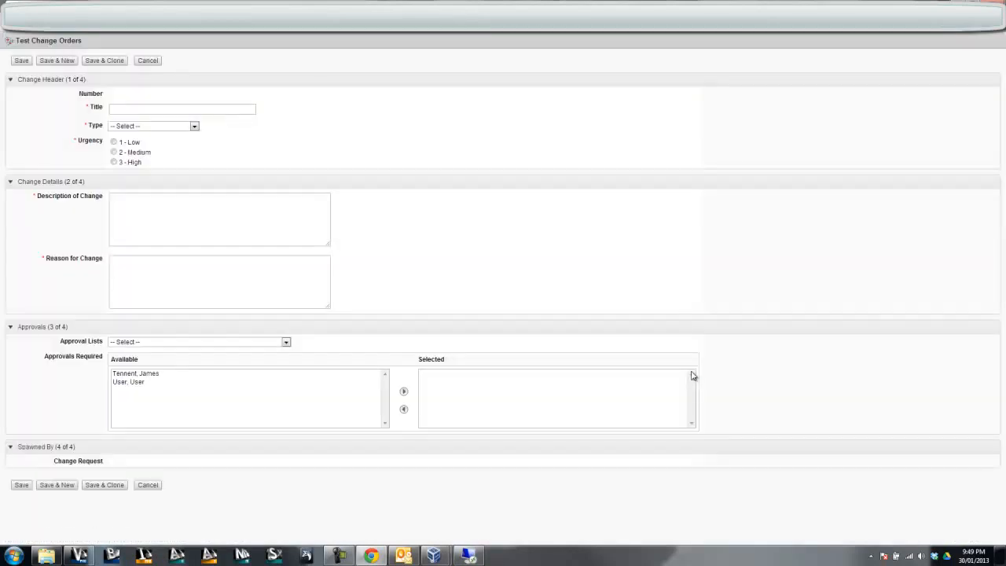
Title the change order "Release the item", with type 2 - Manufacturing and urgency 2 - Medium
{"action": "left_click", "coordinate": [138, 110]}
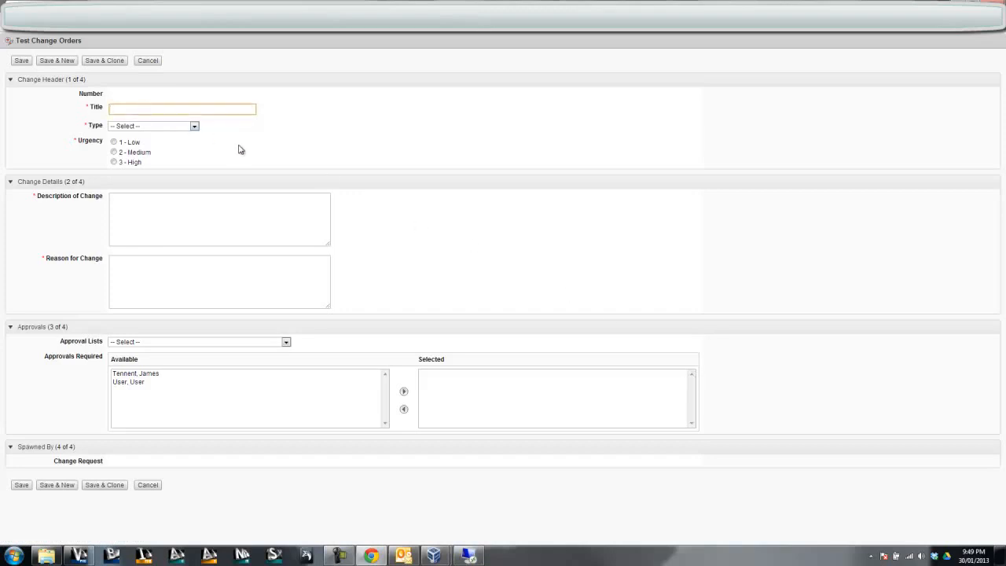
{"action": "type", "text": "Rela"}
{"action": "key", "text": "BackSpace"}
{"action": "type", "text": "ease the Iten"}
{"action": "key", "text": "BackSpace"}
{"action": "type", "text": "m"}
{"action": "key", "text": "Tab"}
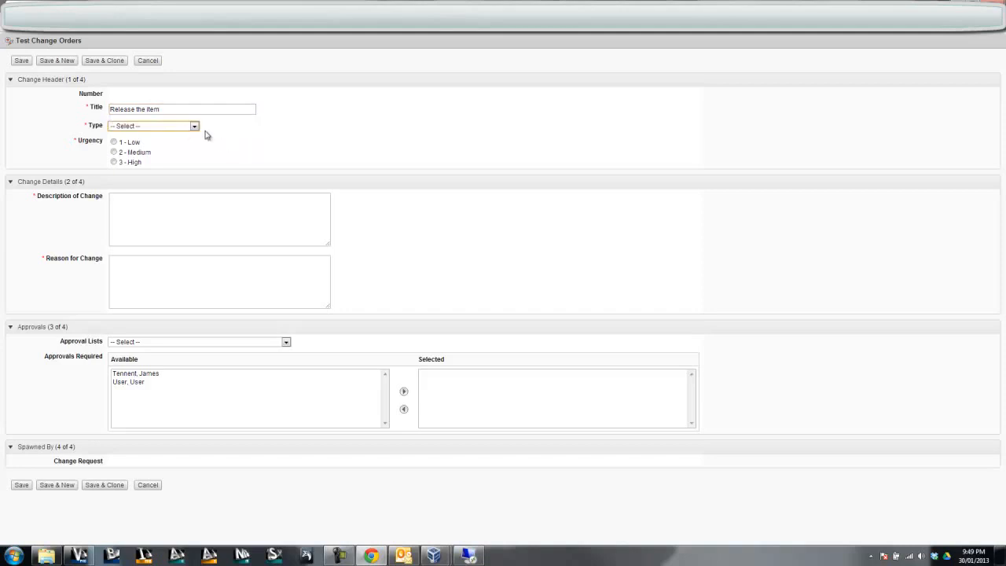
{"action": "left_click", "coordinate": [160, 128]}
{"action": "left_click", "coordinate": [155, 169]}
{"action": "left_click", "coordinate": [114, 152]}
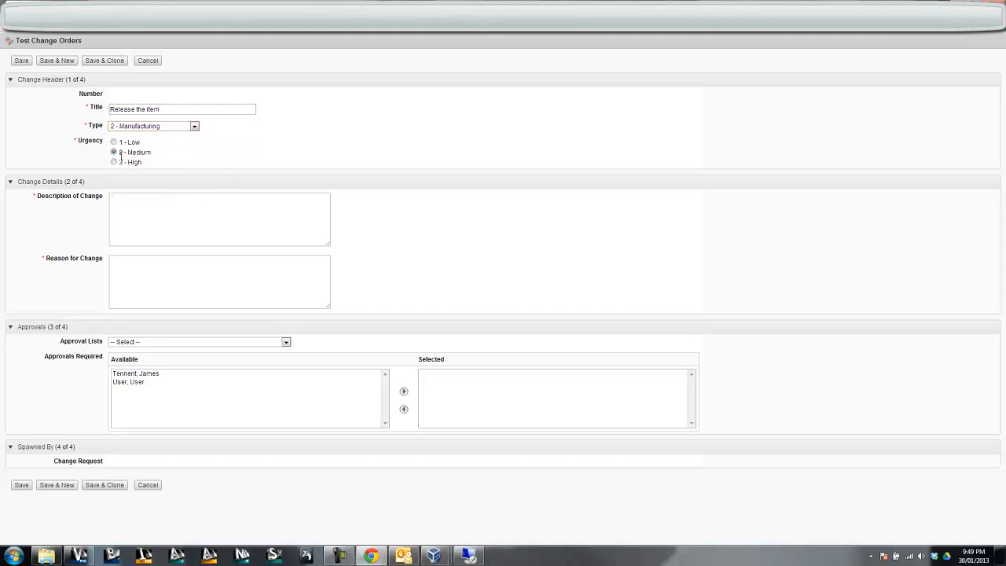
Enter "Test" as both the description of change and the reason for change, and save the change order
{"action": "left_click", "coordinate": [160, 217]}
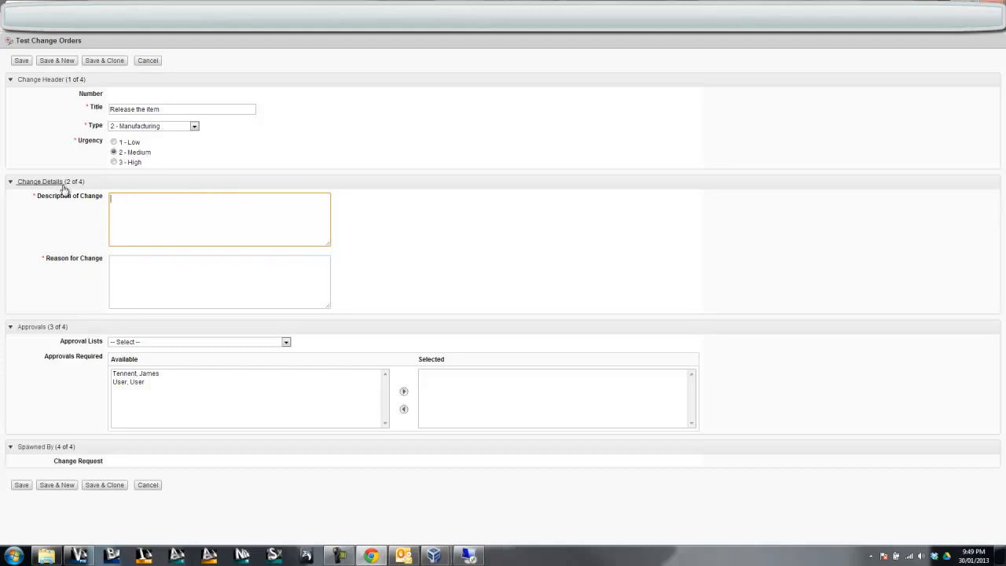
{"action": "left_click", "coordinate": [34, 196]}
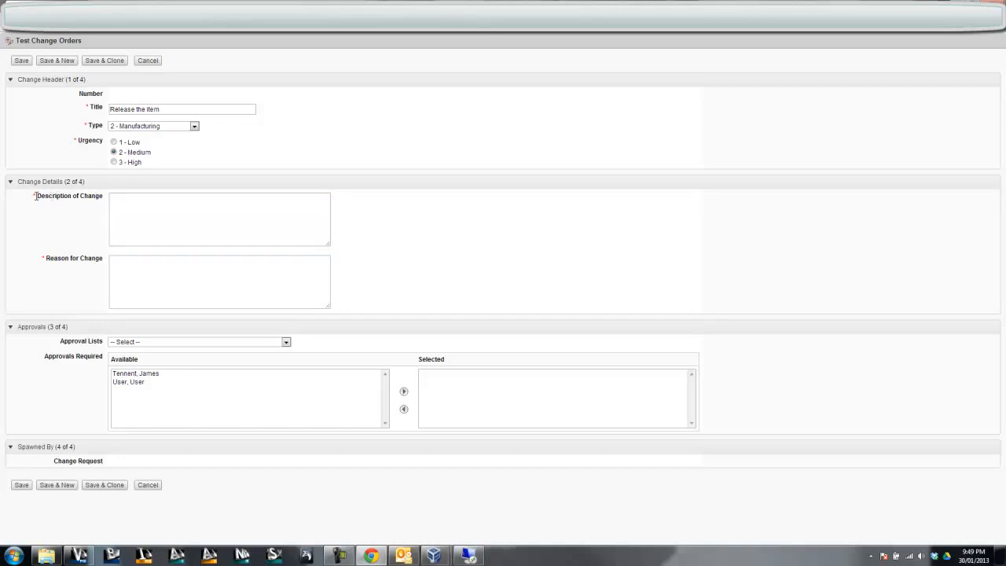
{"action": "left_click", "coordinate": [116, 206]}
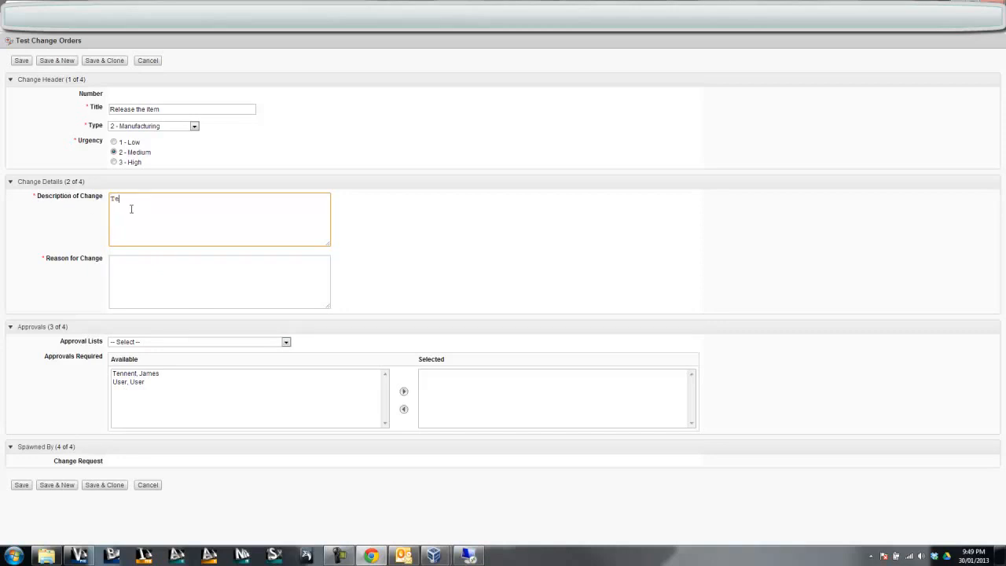
{"action": "left_click_drag", "start_coordinate": [129, 201], "coordinate": [88, 200]}
{"action": "left_click", "coordinate": [168, 273]}
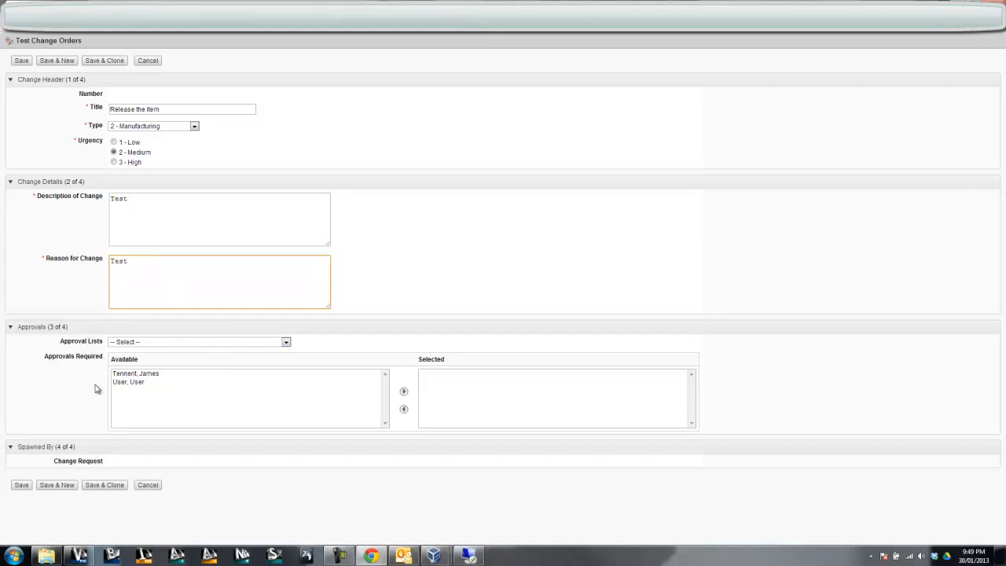
{"action": "left_click", "coordinate": [163, 375]}
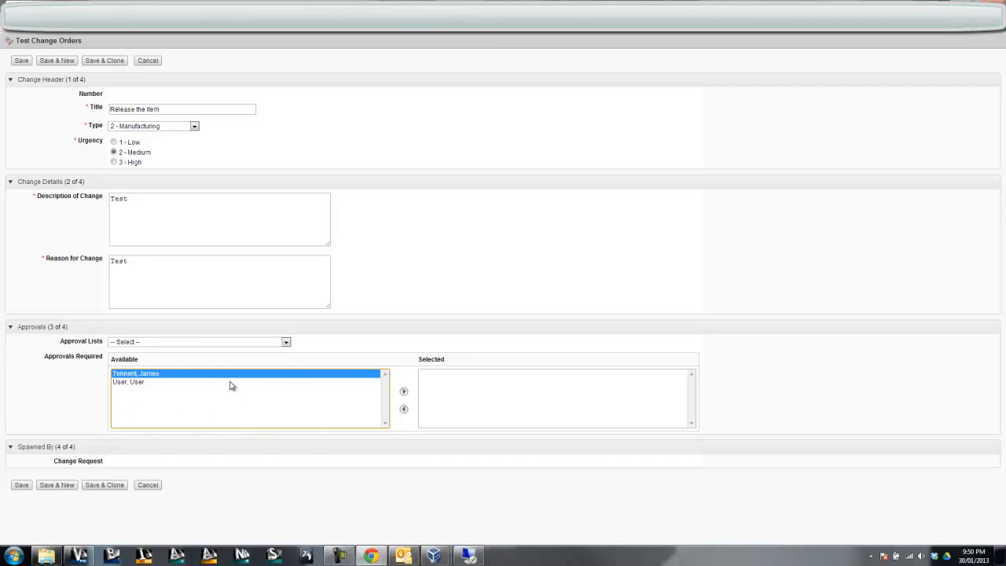
{"action": "left_click", "coordinate": [21, 485]}
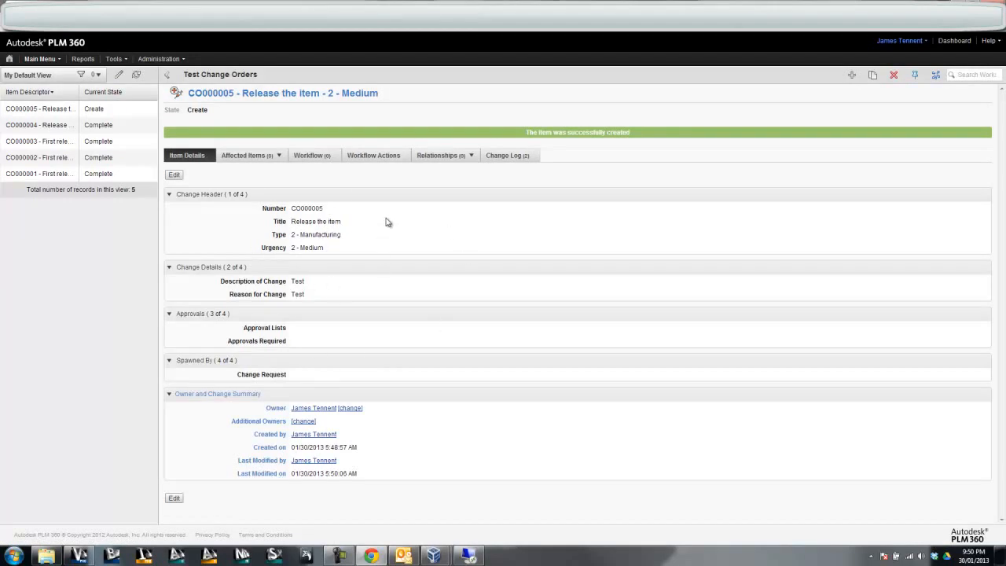
Add the unreleased Pen Lid item to the change order's affected items and save the addition
{"action": "left_click", "coordinate": [254, 158]}
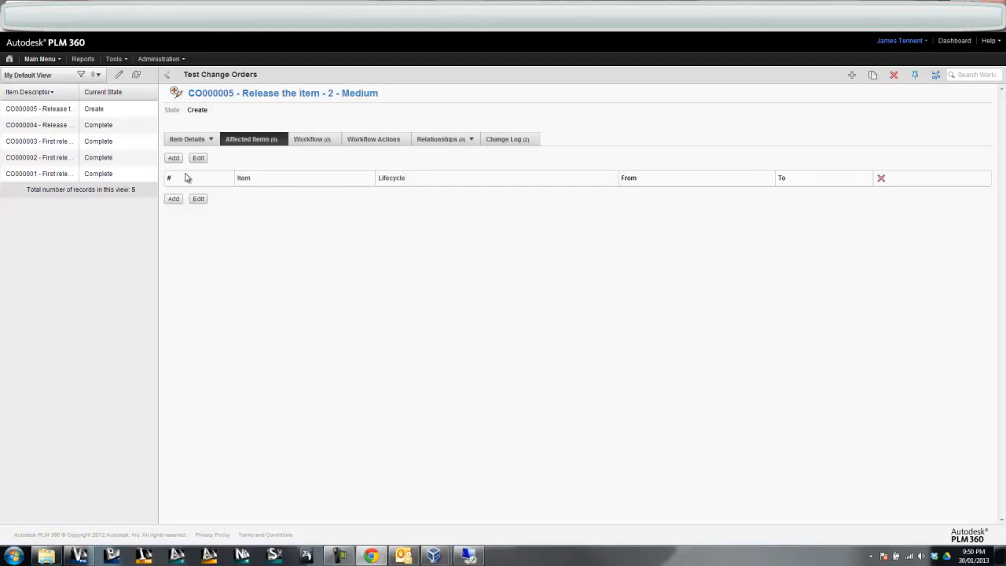
{"action": "left_click", "coordinate": [173, 198]}
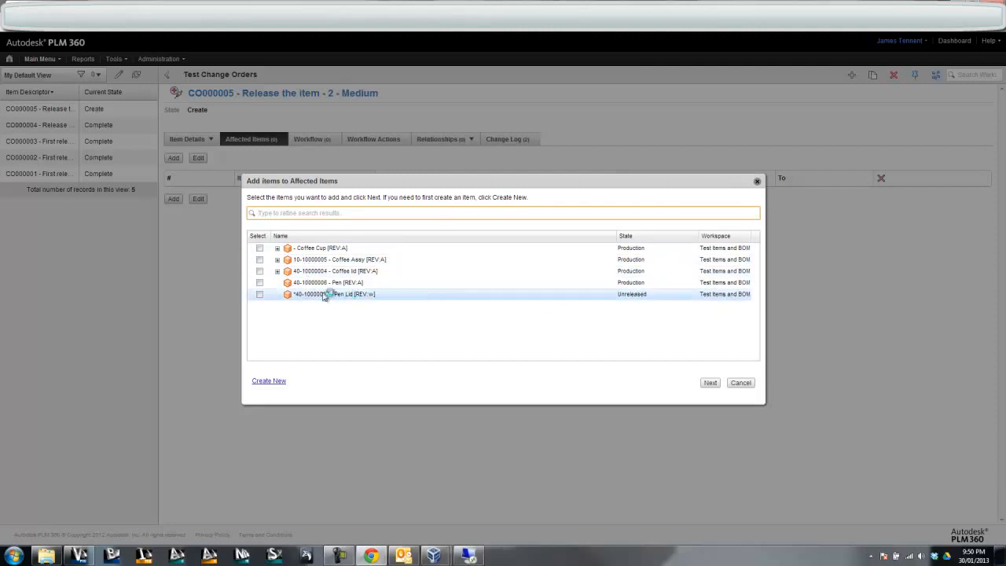
{"action": "left_click", "coordinate": [260, 294]}
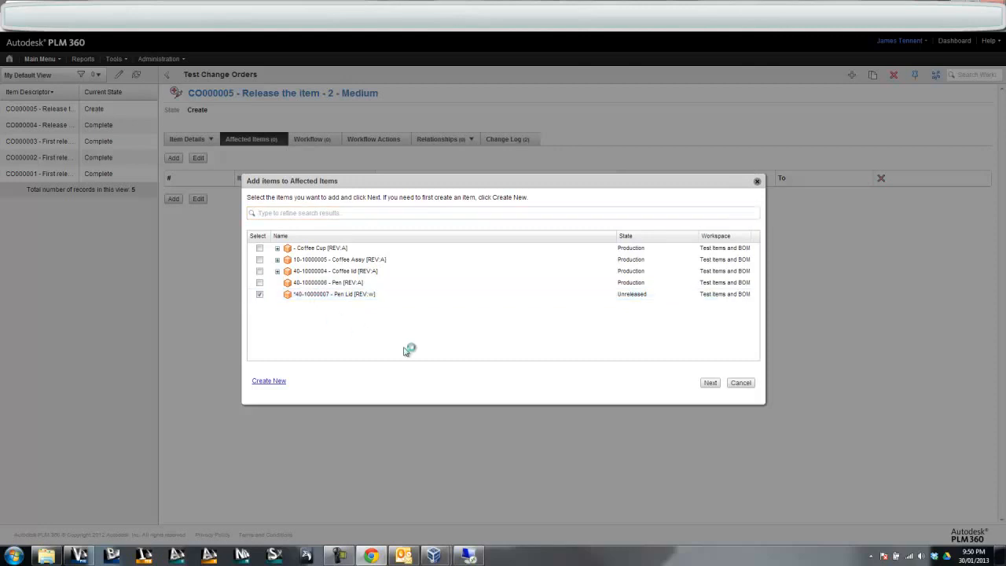
{"action": "left_click", "coordinate": [712, 383]}
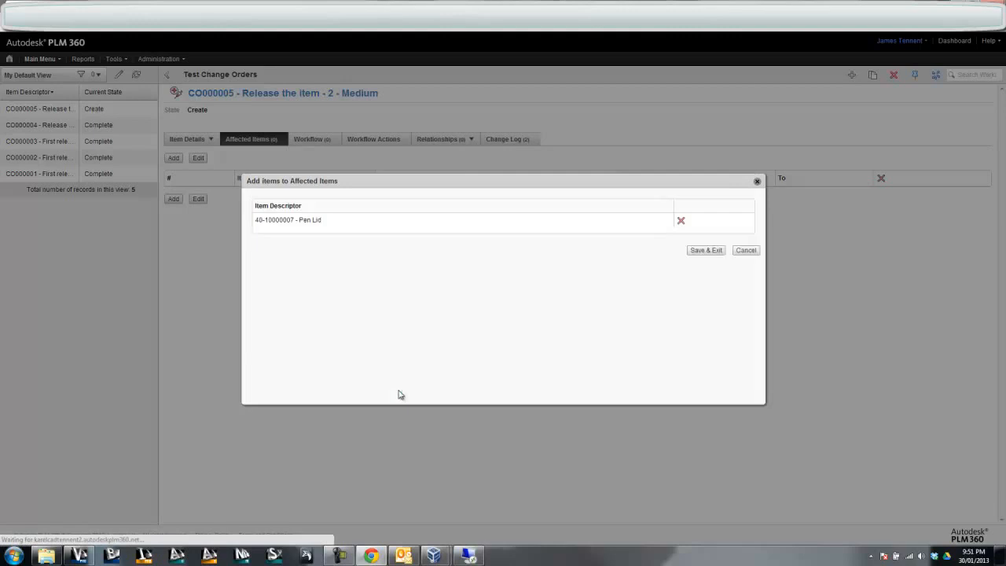
{"action": "left_click", "coordinate": [714, 251]}
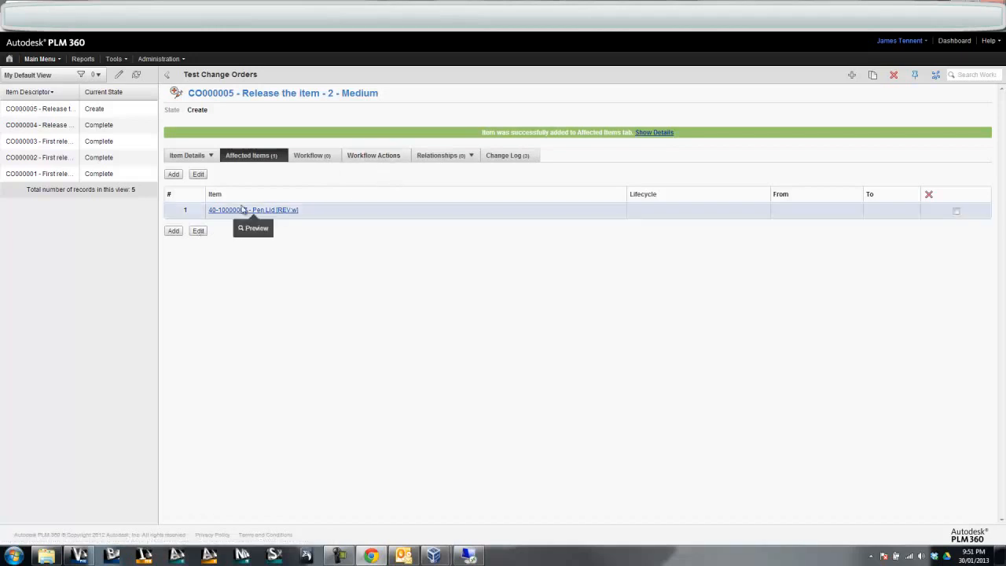
Set the affected Pen Lid item's lifecycle to Bypass Design and Release, and save it
{"action": "left_click", "coordinate": [197, 230]}
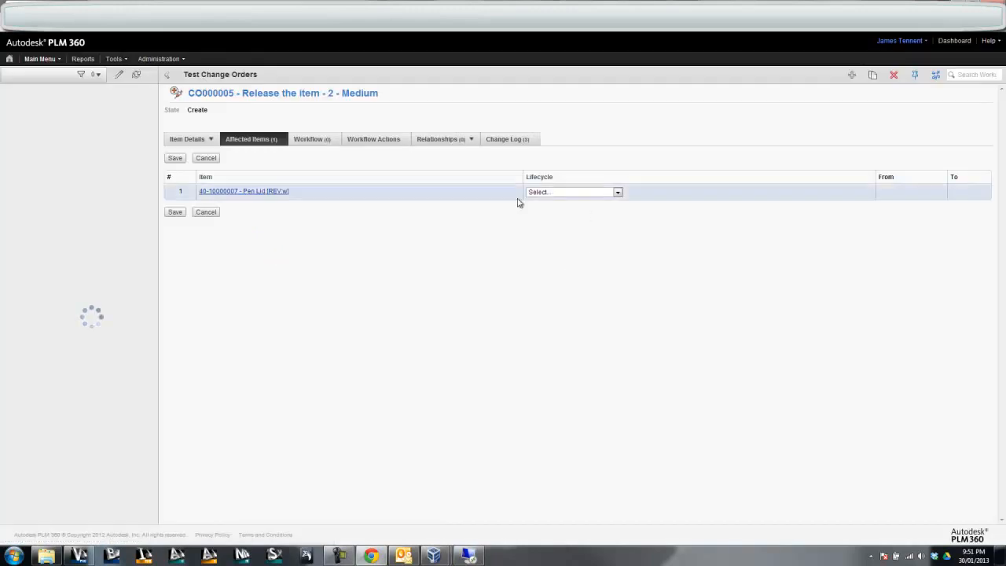
{"action": "left_click", "coordinate": [580, 196]}
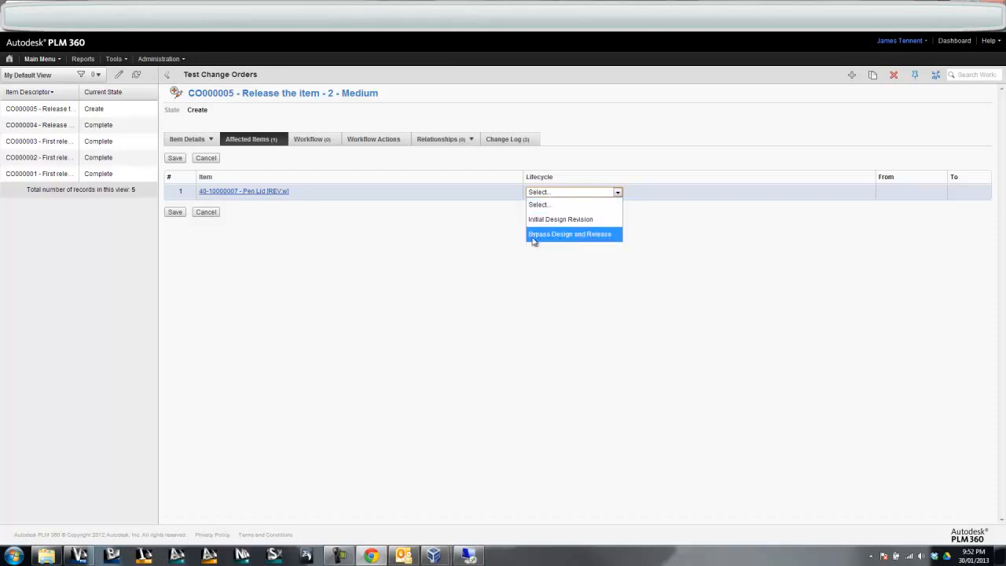
{"action": "left_click", "coordinate": [593, 239]}
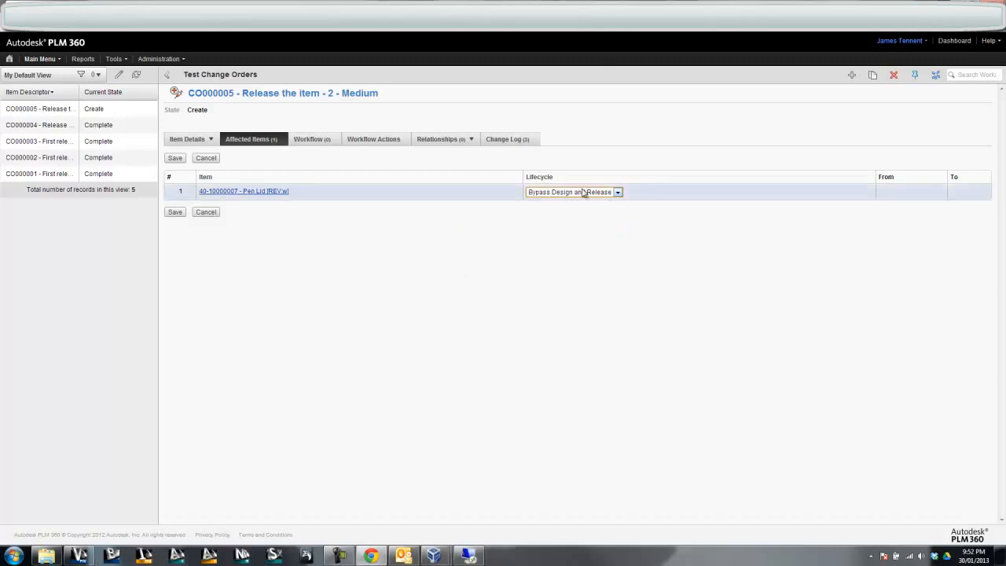
{"action": "left_click", "coordinate": [175, 212]}
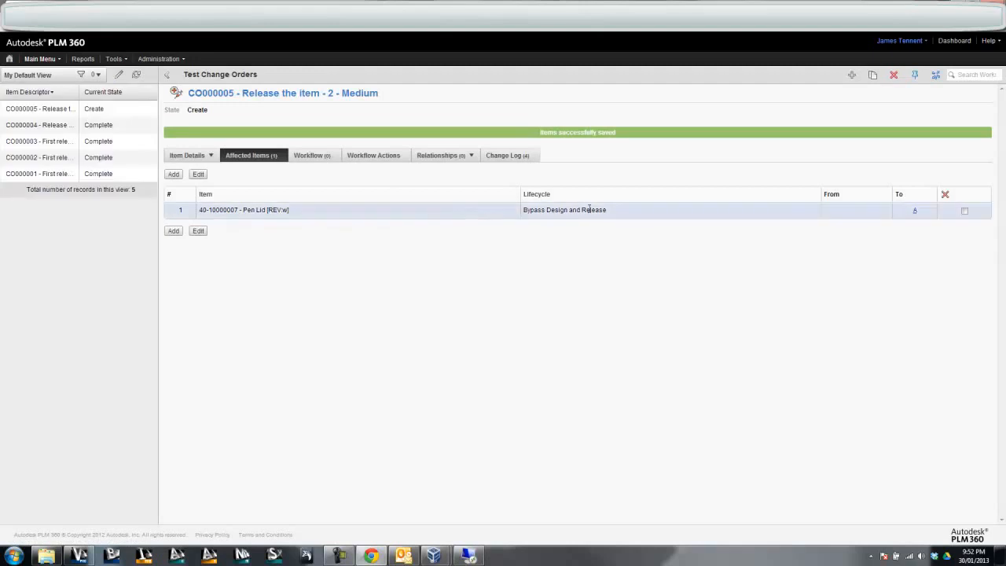
{"action": "left_click_drag", "start_coordinate": [615, 212], "coordinate": [522, 210]}
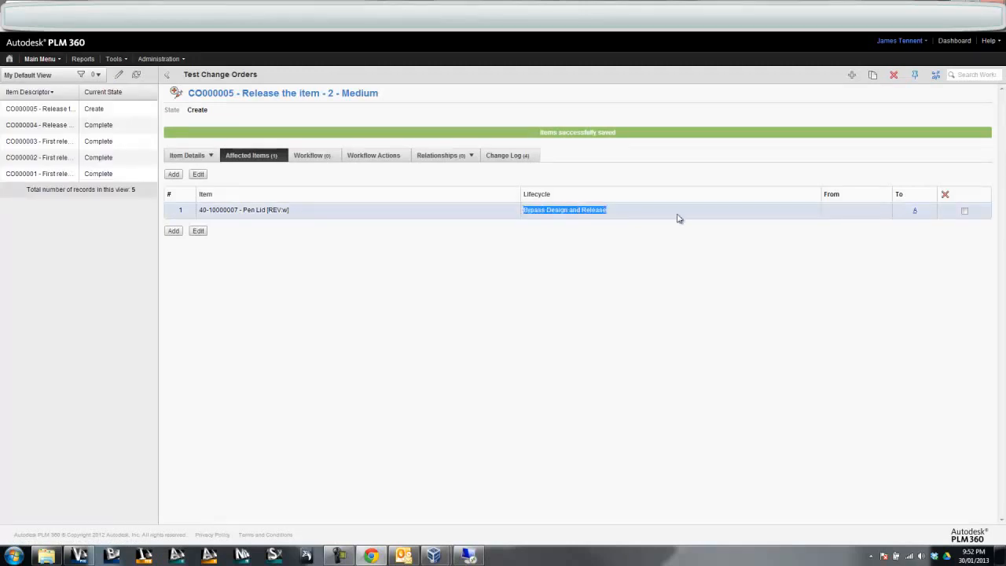
{"action": "left_click", "coordinate": [934, 212]}
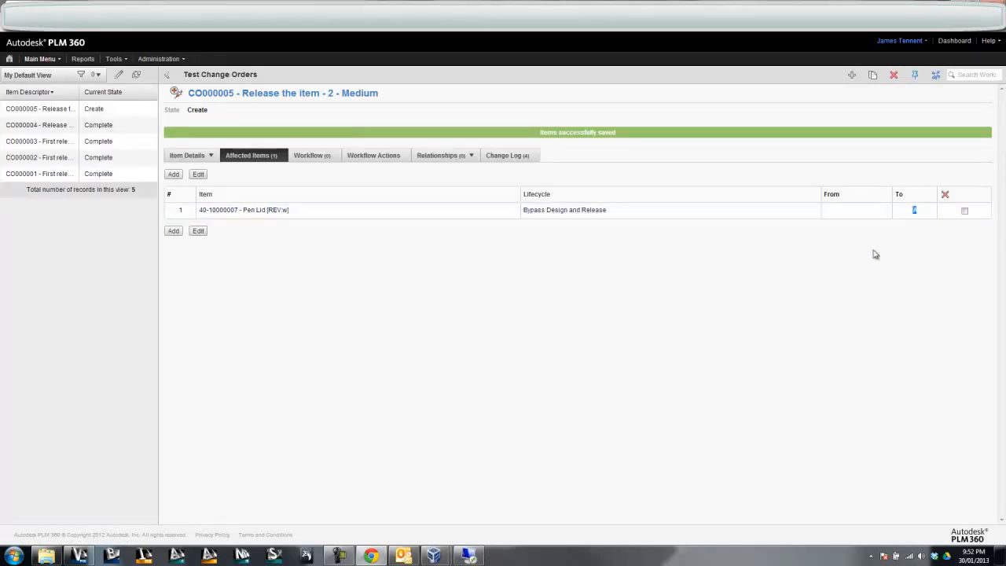
{"action": "left_click", "coordinate": [853, 212]}
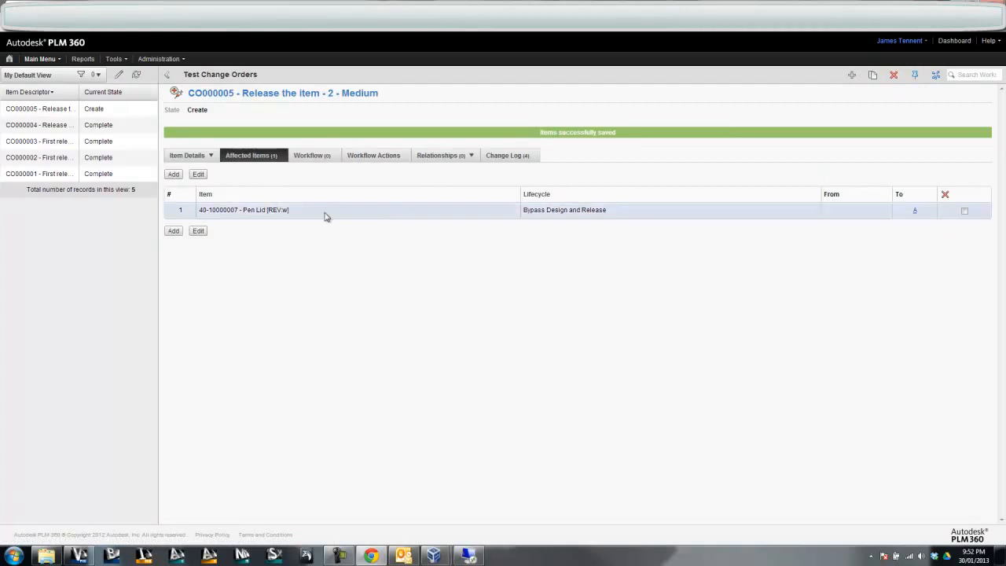
Submit the change order to review in its workflow and save the step without a comment
{"action": "left_click", "coordinate": [372, 157]}
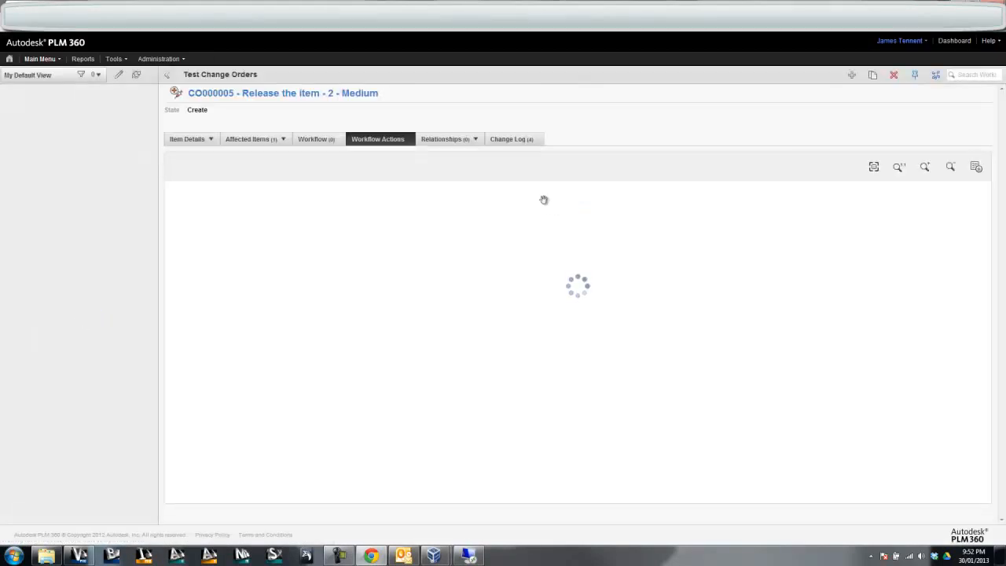
{"action": "left_click_drag", "start_coordinate": [658, 412], "coordinate": [635, 353]}
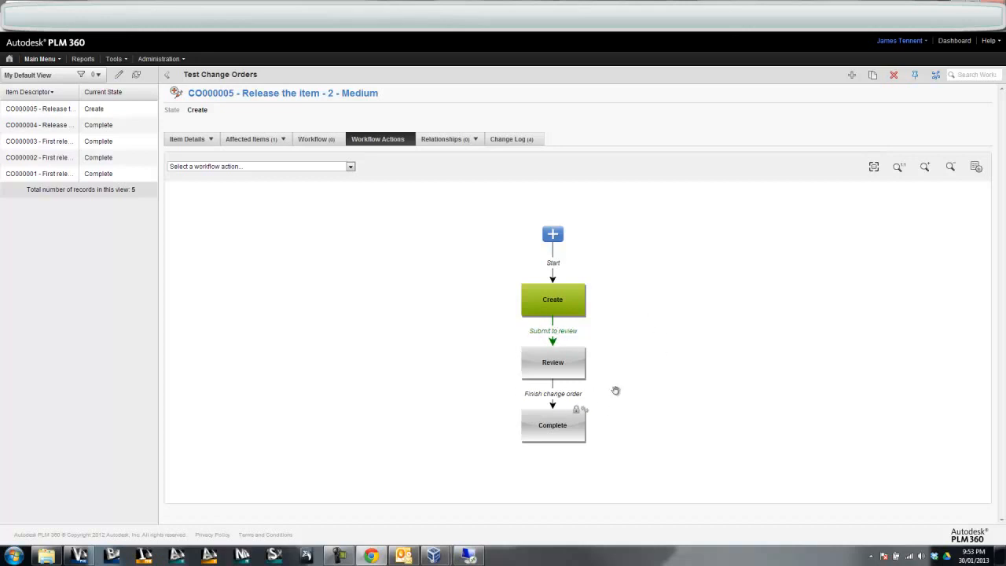
{"action": "left_click_drag", "start_coordinate": [638, 387], "coordinate": [637, 355]}
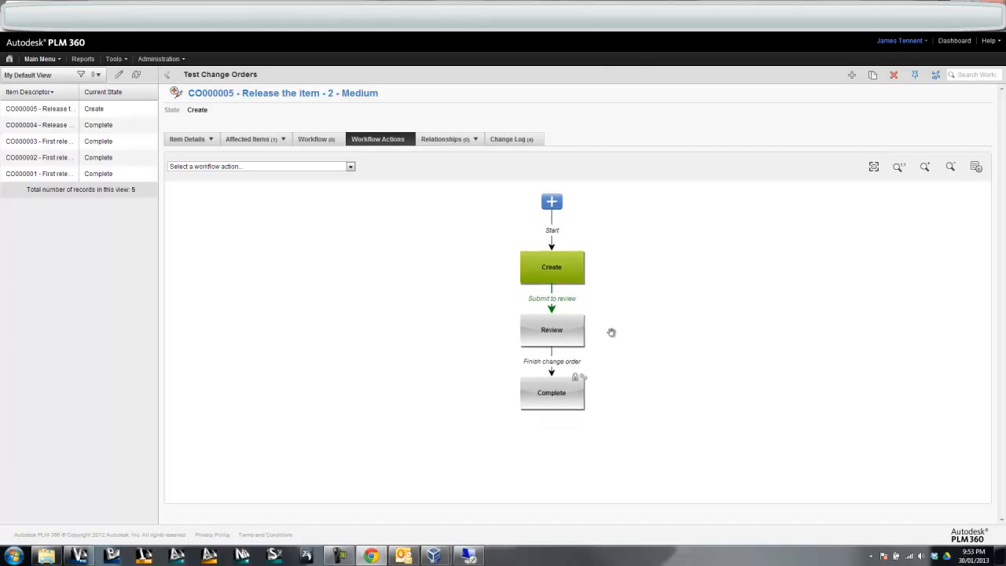
{"action": "left_click", "coordinate": [552, 306]}
{"action": "left_click", "coordinate": [712, 383]}
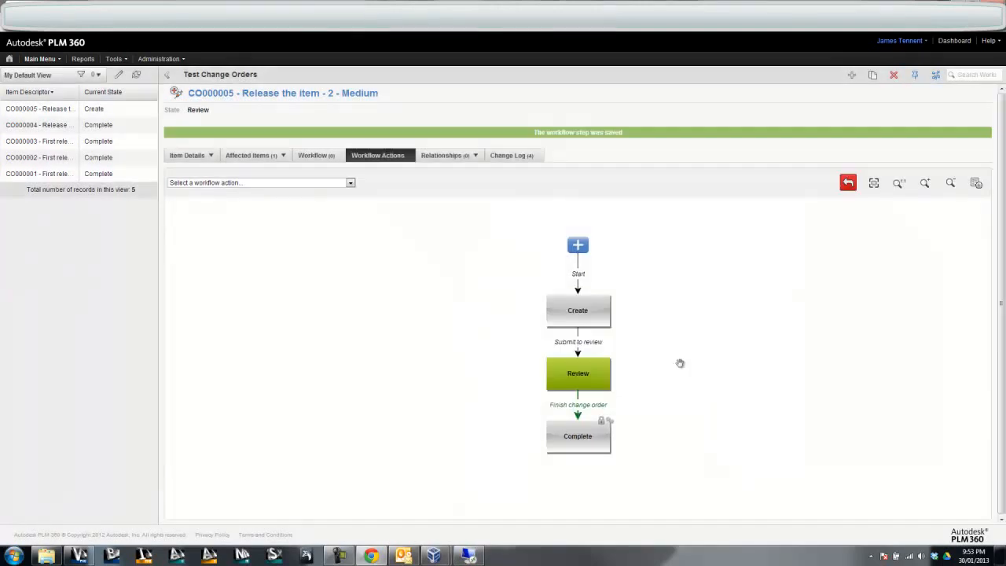
Perform the Finish change order workflow action and save the step without a comment
{"action": "left_click_drag", "start_coordinate": [670, 411], "coordinate": [649, 356]}
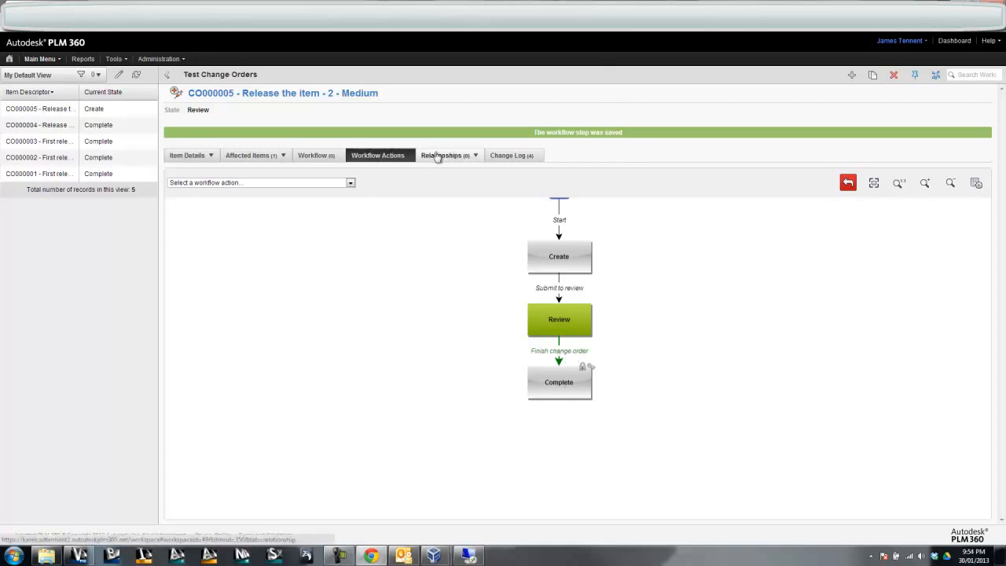
{"action": "left_click", "coordinate": [563, 355]}
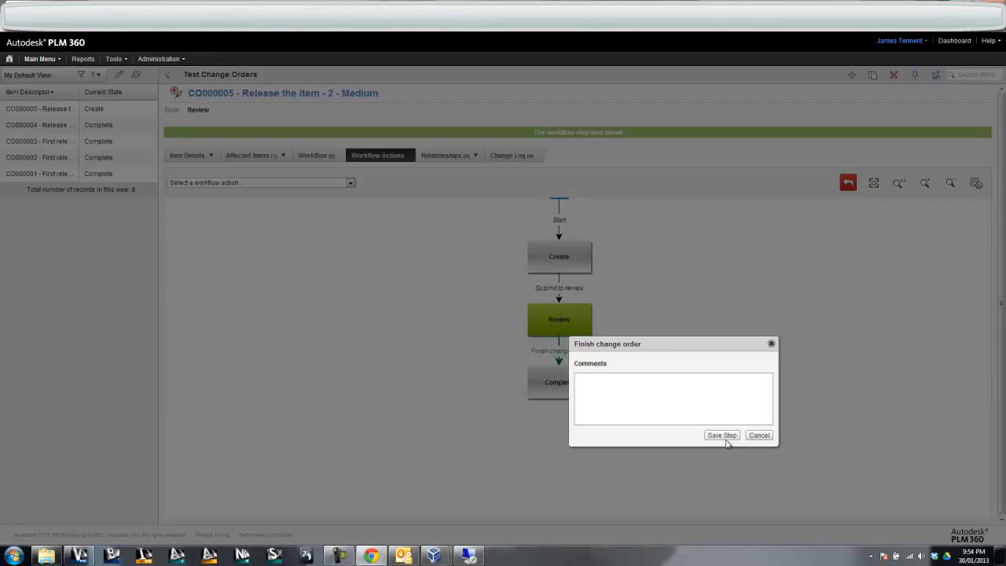
{"action": "left_click", "coordinate": [722, 436]}
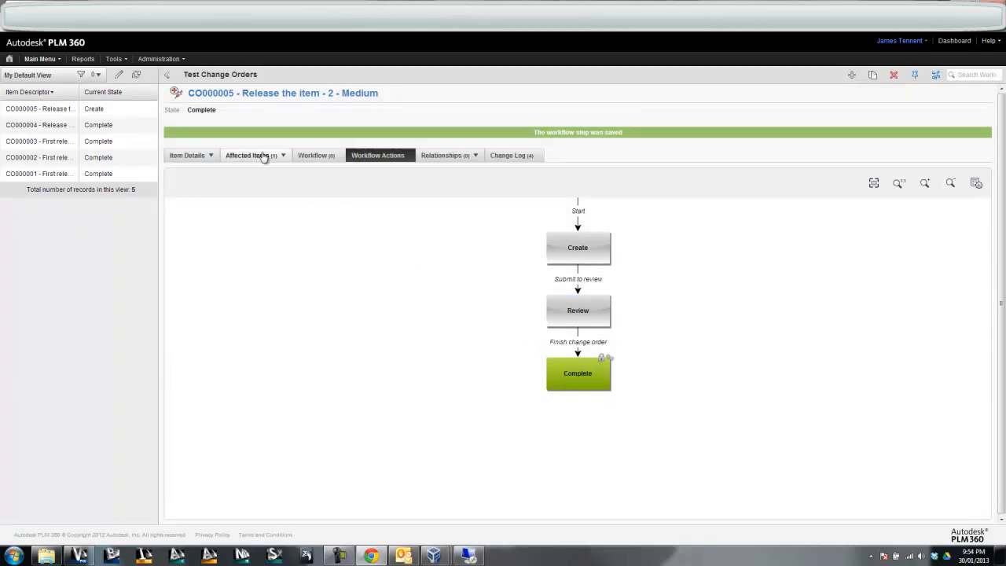
Open revision A of the Pen Lid from the change order's affected items and examine the item's list of revisions
{"action": "left_click", "coordinate": [308, 155]}
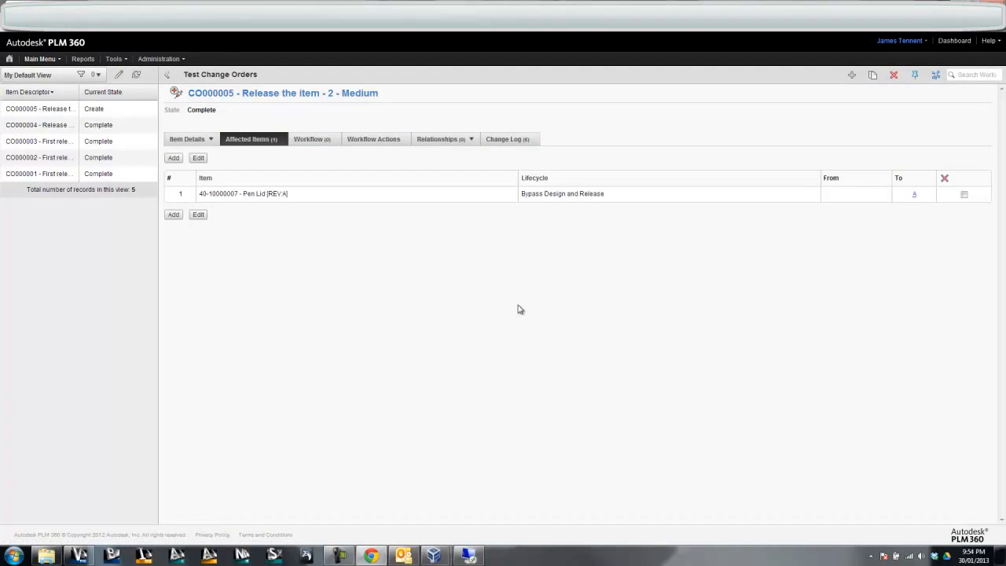
{"action": "left_click", "coordinate": [915, 195]}
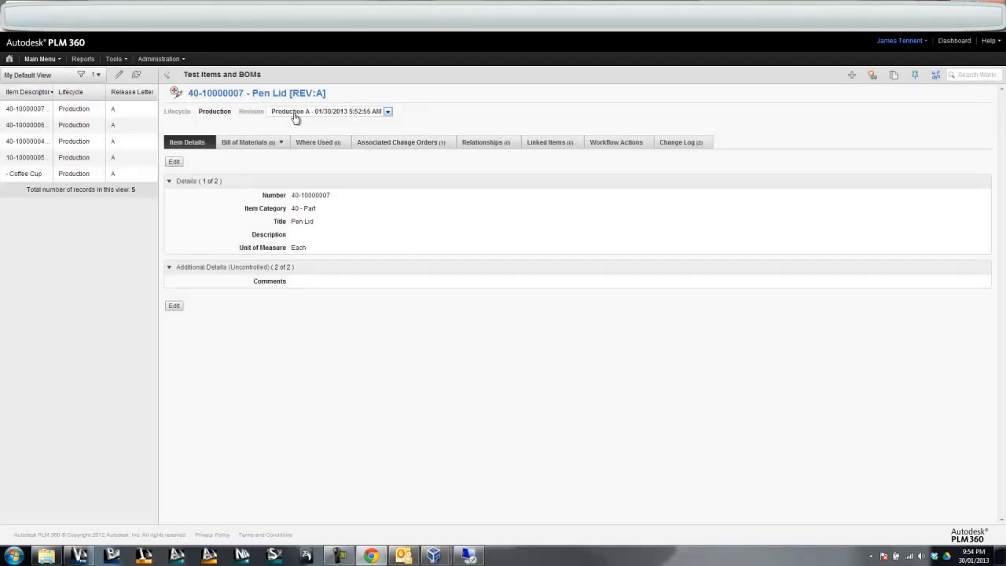
{"action": "left_click", "coordinate": [387, 114]}
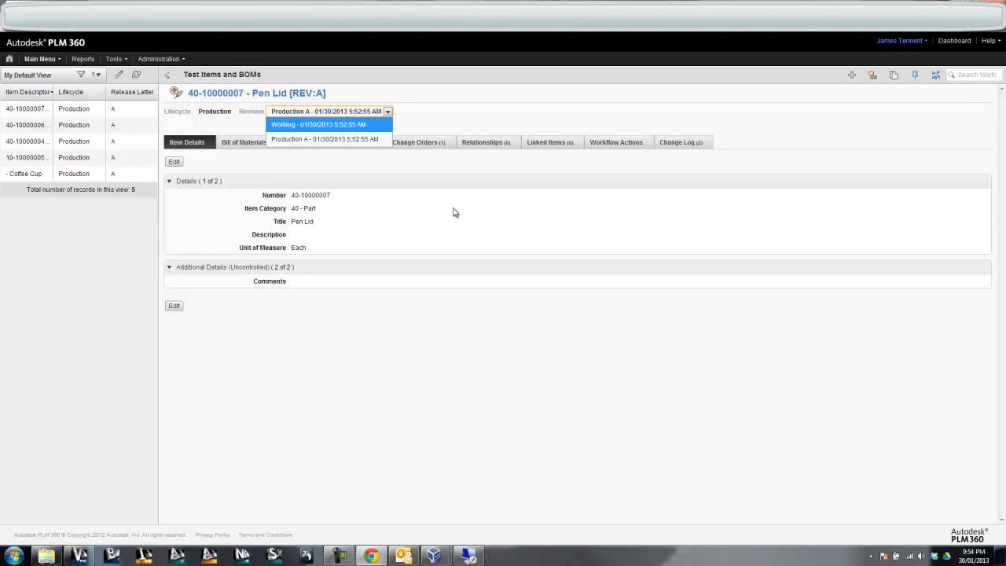
{"action": "left_click", "coordinate": [526, 234]}
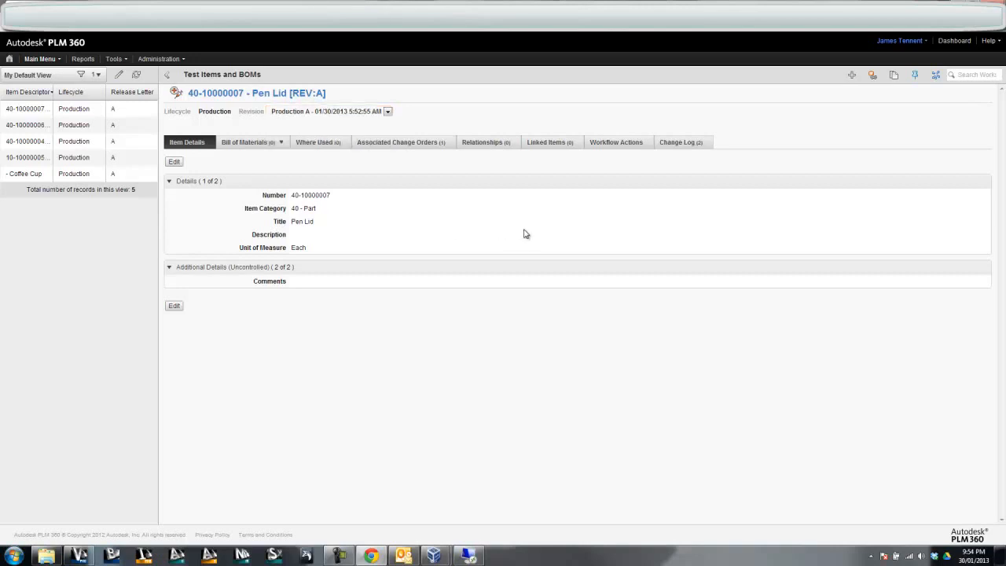